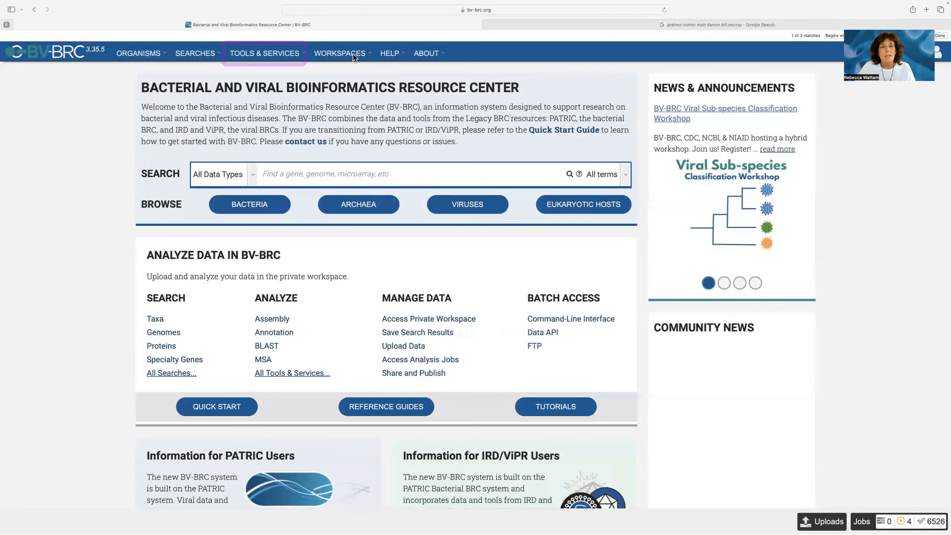
# Step: Open the Metagenomic Read Mapping service
pyautogui.click(340, 52)
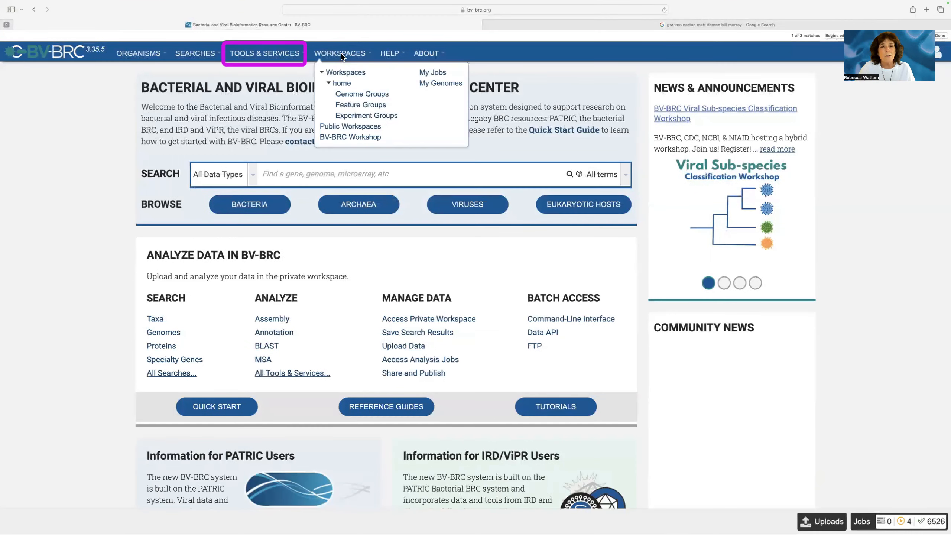
pyautogui.click(268, 55)
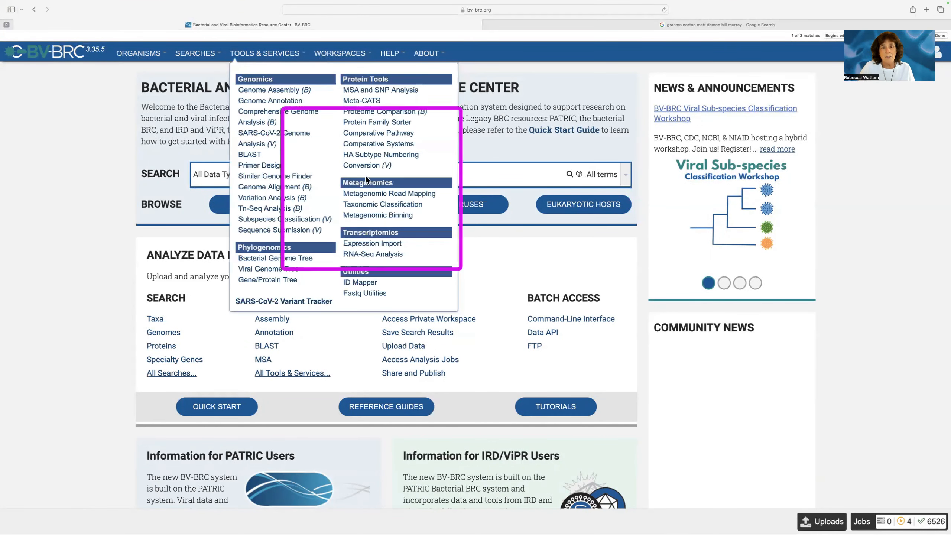
pyautogui.click(417, 192)
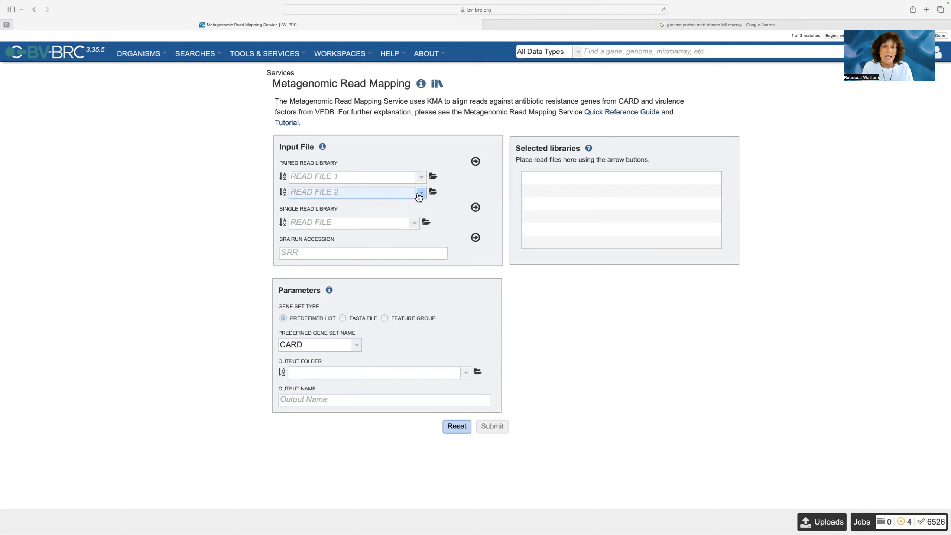
# Step: Set the paired read library files to Unknown_1.fastq.gz and Unknown_2.fastq.gz from the Metagenomic_Analysis_Unknown folder
pyautogui.click(335, 179)
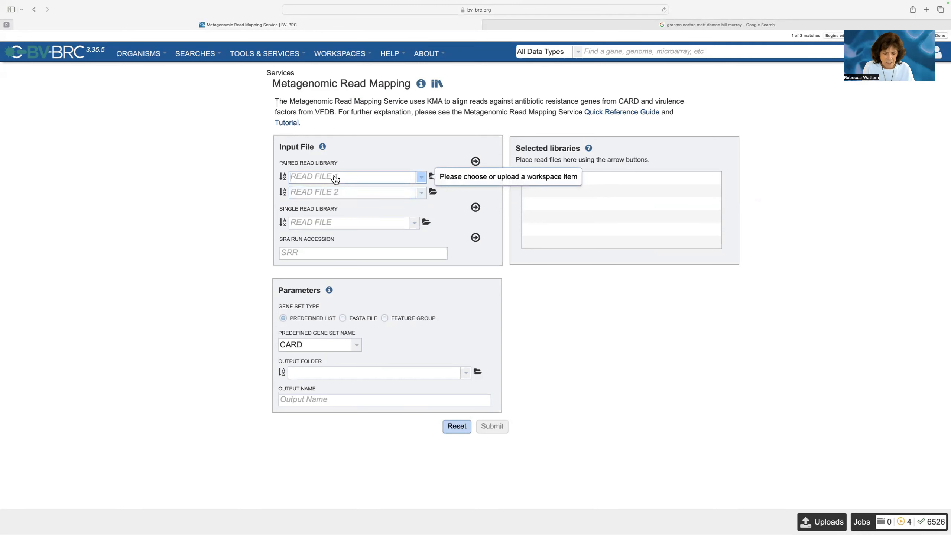
pyautogui.write('Unknown_')
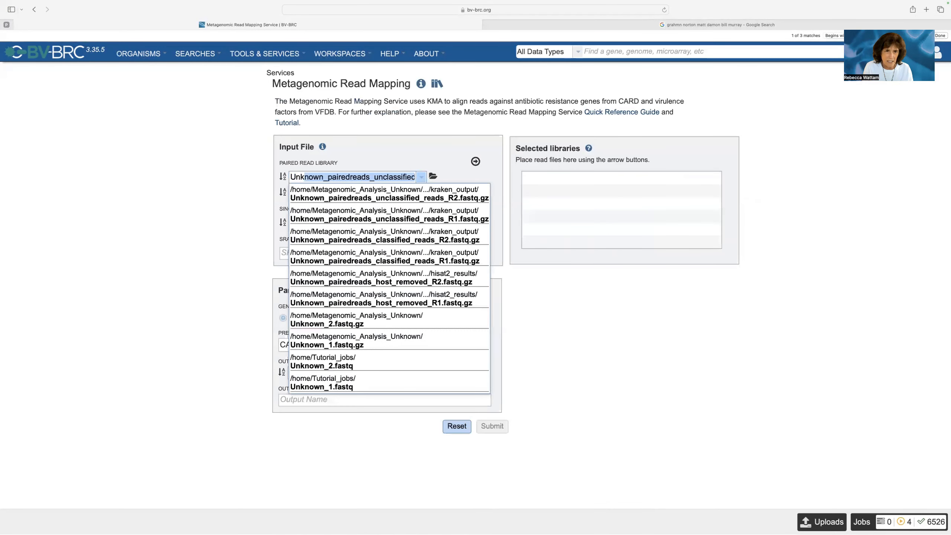
pyautogui.write('1.fastq.gz')
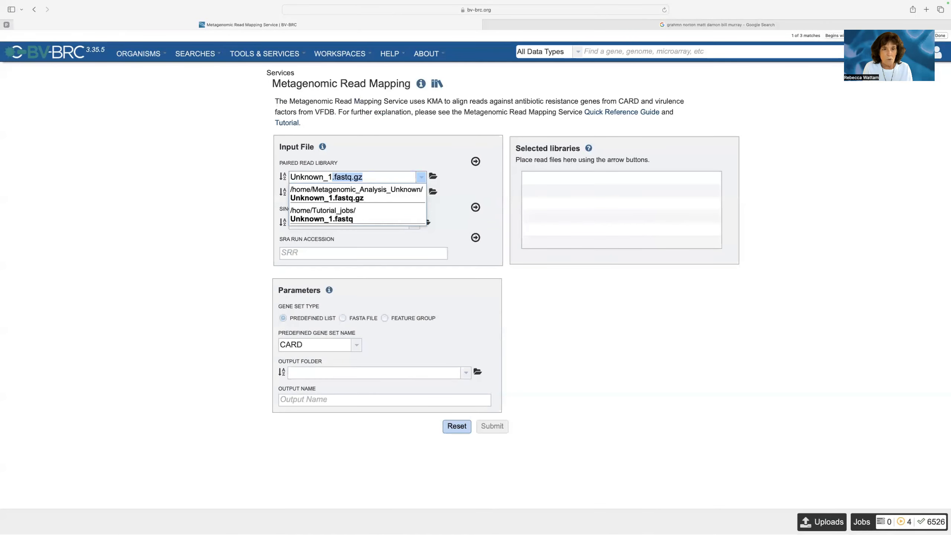
pyautogui.click(349, 198)
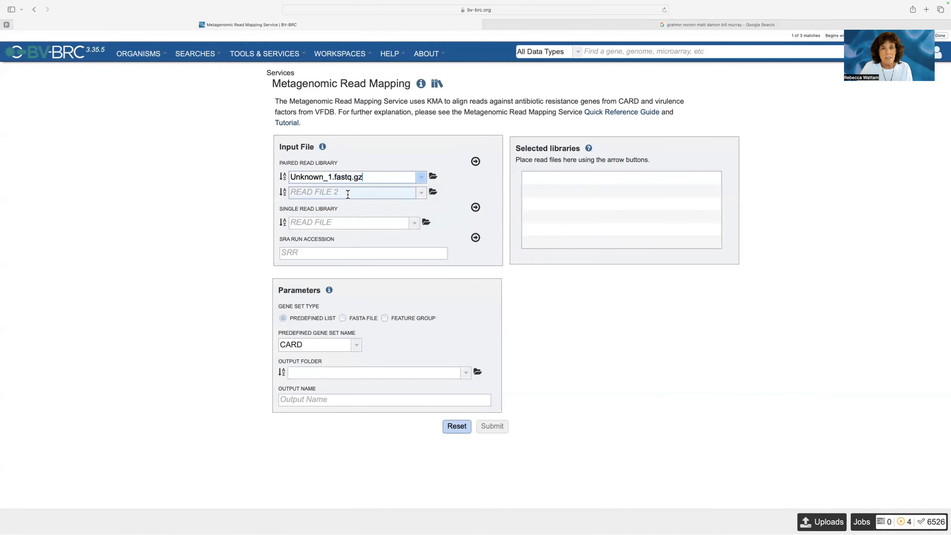
pyautogui.click(312, 194)
pyautogui.write('Unknown_')
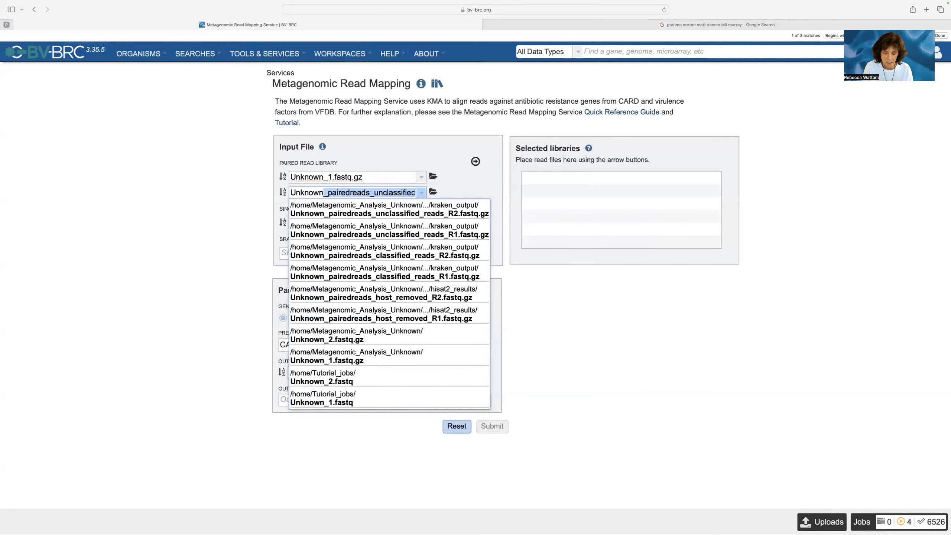
pyautogui.write('2.fastq.gz')
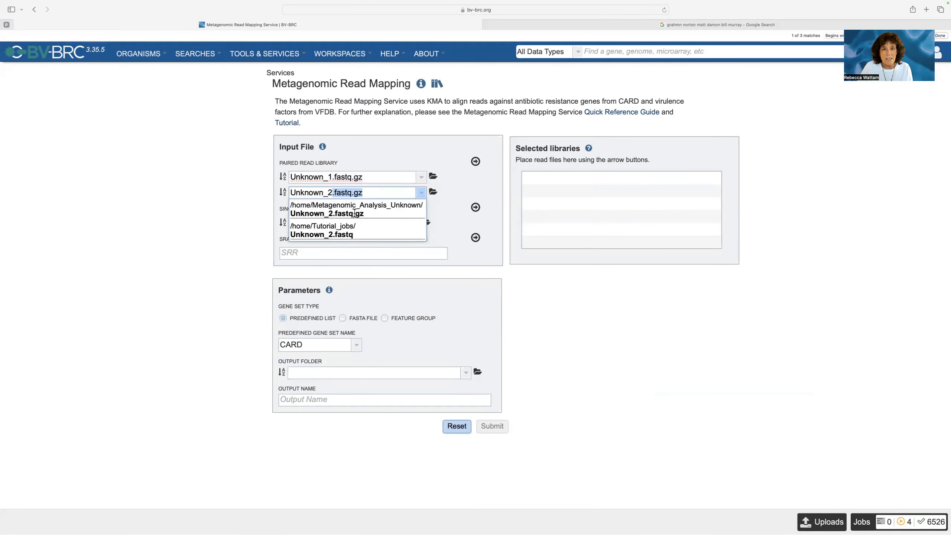
pyautogui.click(354, 213)
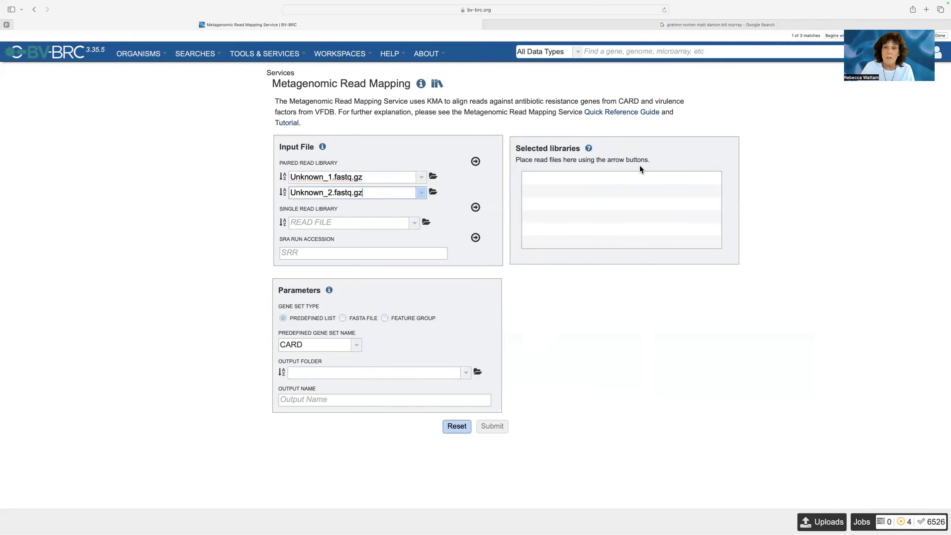
# Step: Add the paired read library to the selected libraries and check its file paths
pyautogui.click(474, 161)
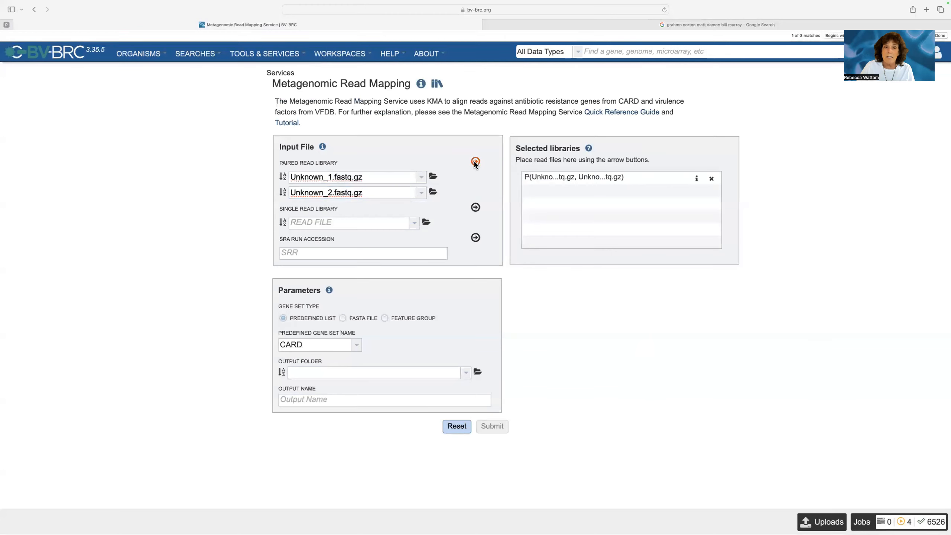
pyautogui.click(696, 181)
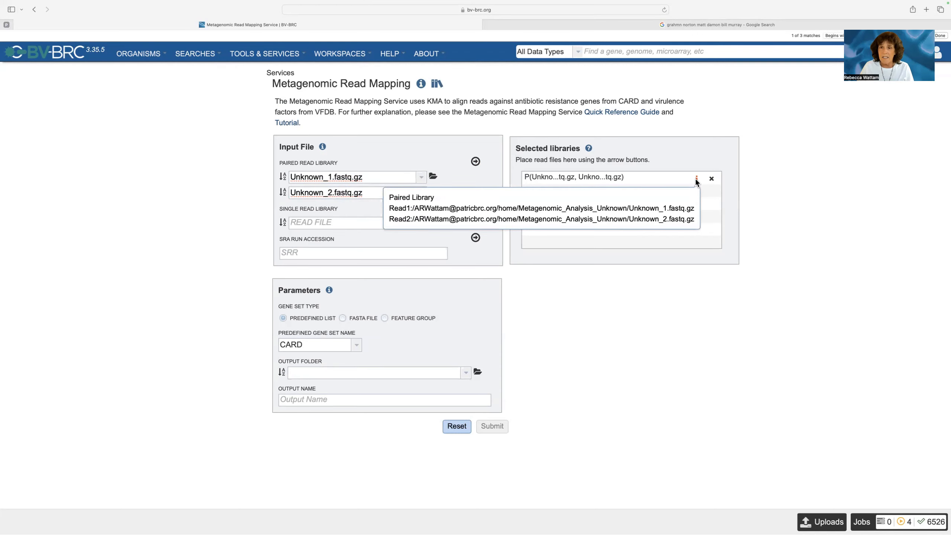
pyautogui.click(711, 206)
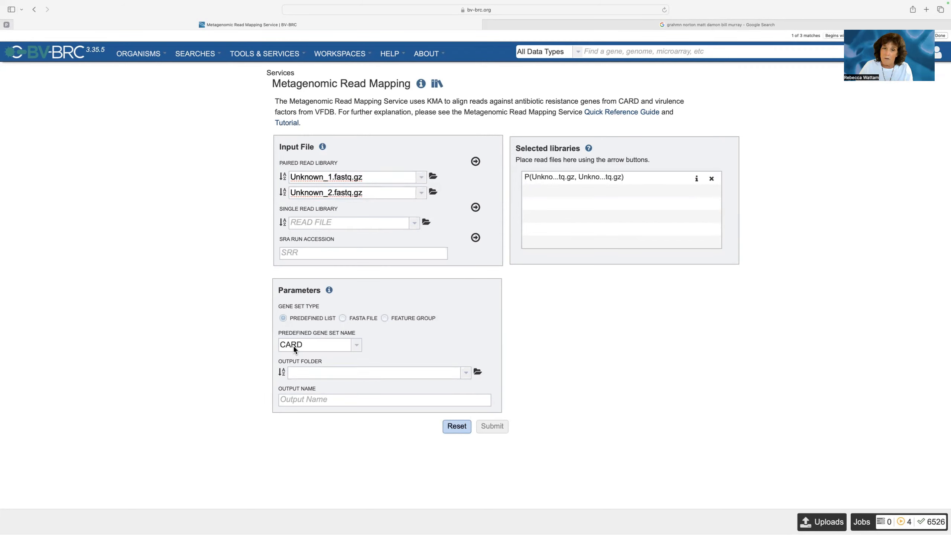
pyautogui.click(356, 345)
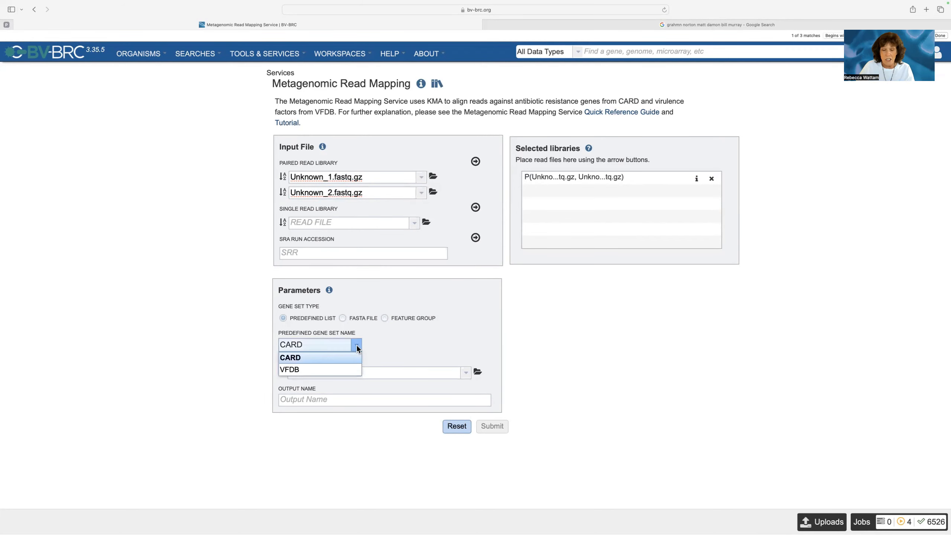
pyautogui.click(294, 370)
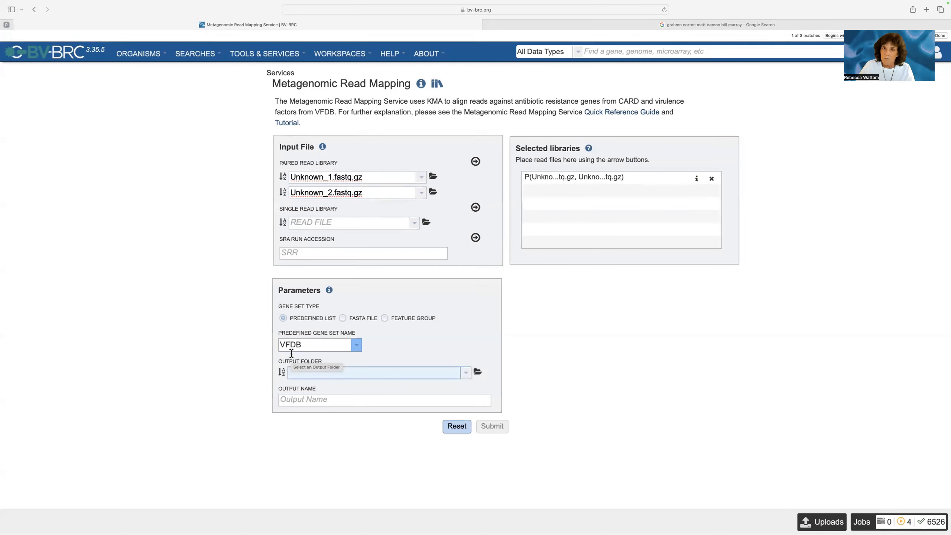
pyautogui.click(356, 345)
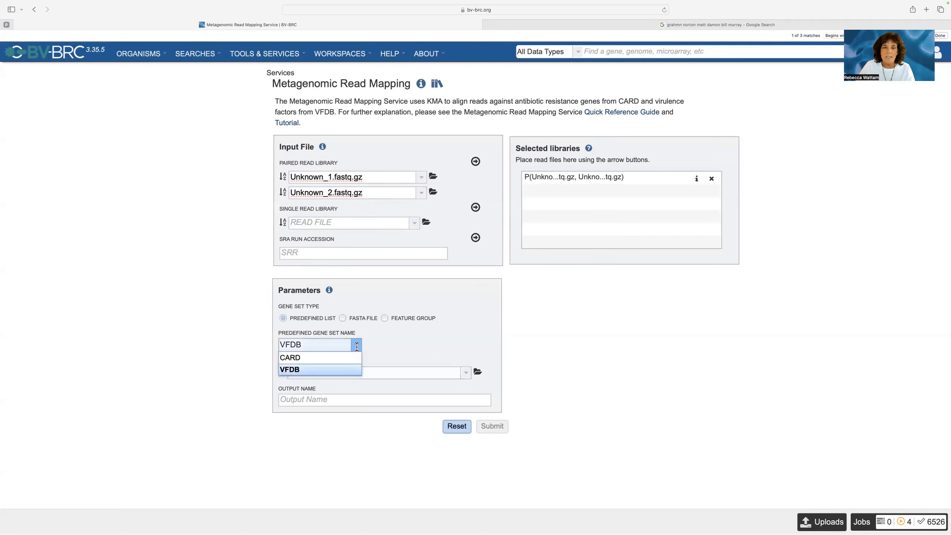
pyautogui.click(292, 359)
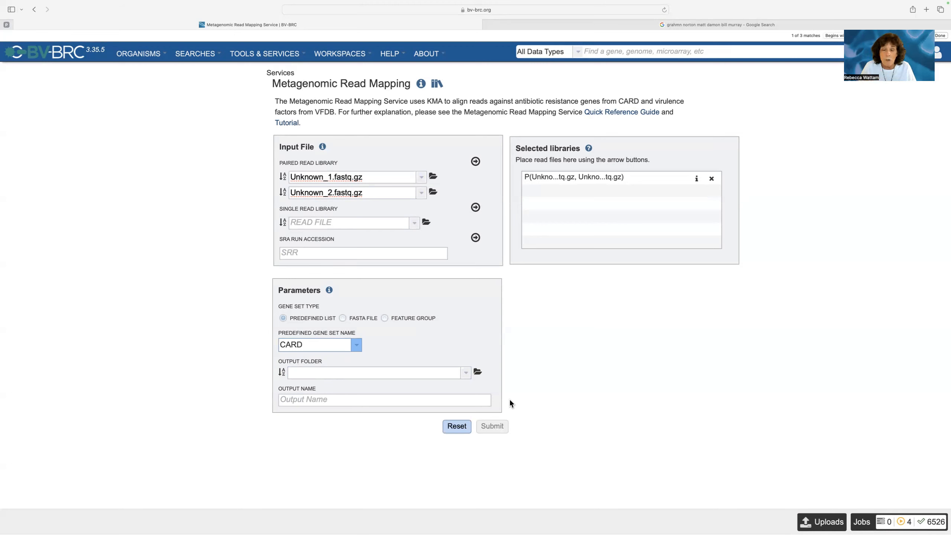
# Step: Browse for the output folder, sort the workspace folders by newest creation date, and open Metagenomic_Analysis_Unknown
pyautogui.click(477, 372)
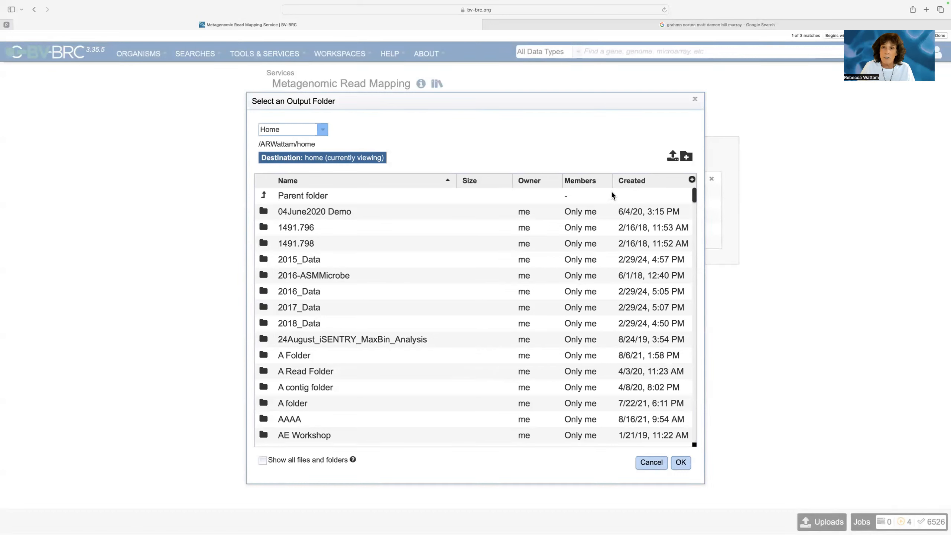
pyautogui.click(634, 180)
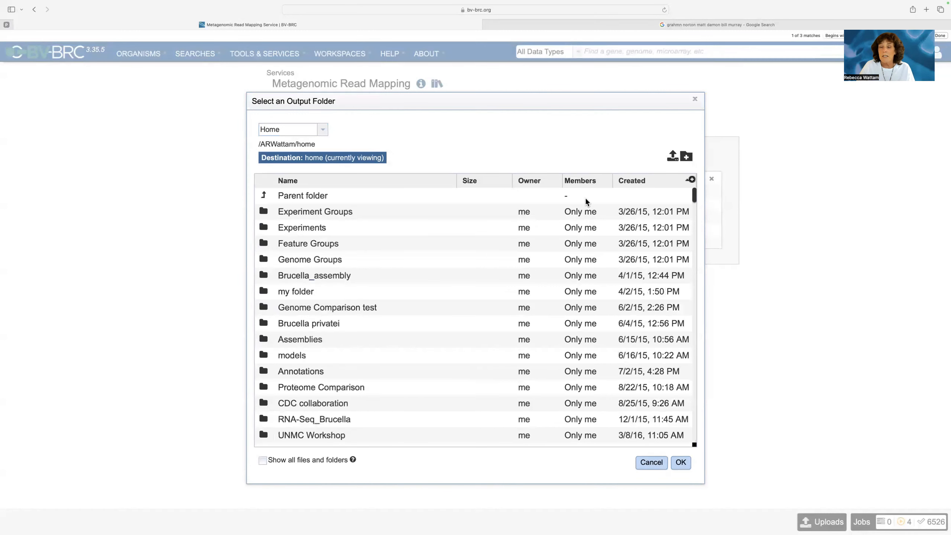
pyautogui.click(628, 180)
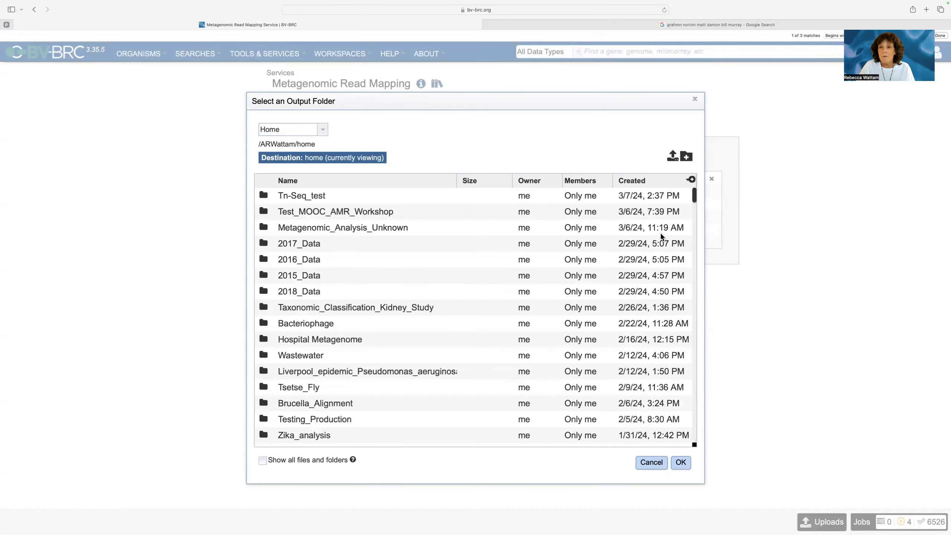
pyautogui.doubleClick(263, 229)
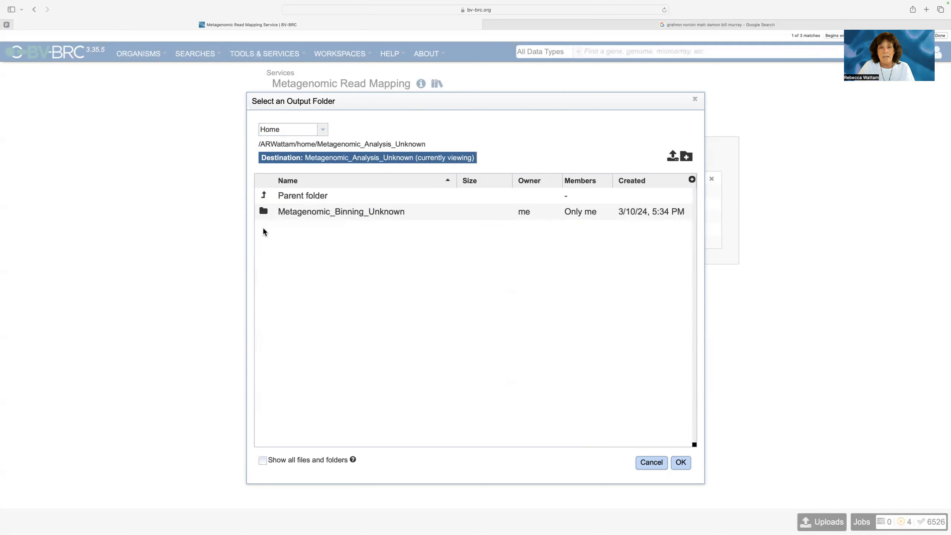
# Step: Create a folder named Metagenomic_Read_Mapping_Unknown inside the current one and choose it as the output folder
pyautogui.click(687, 157)
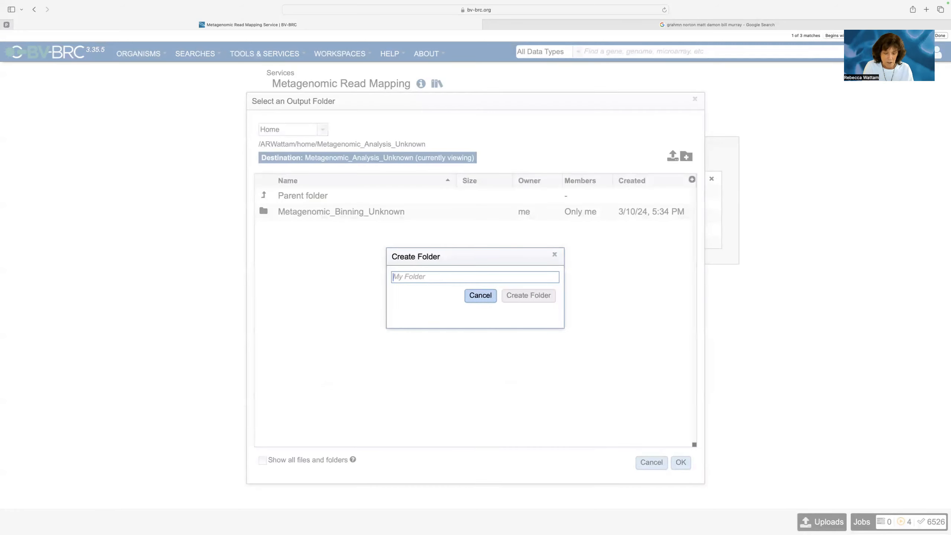
pyautogui.write('Metagenom')
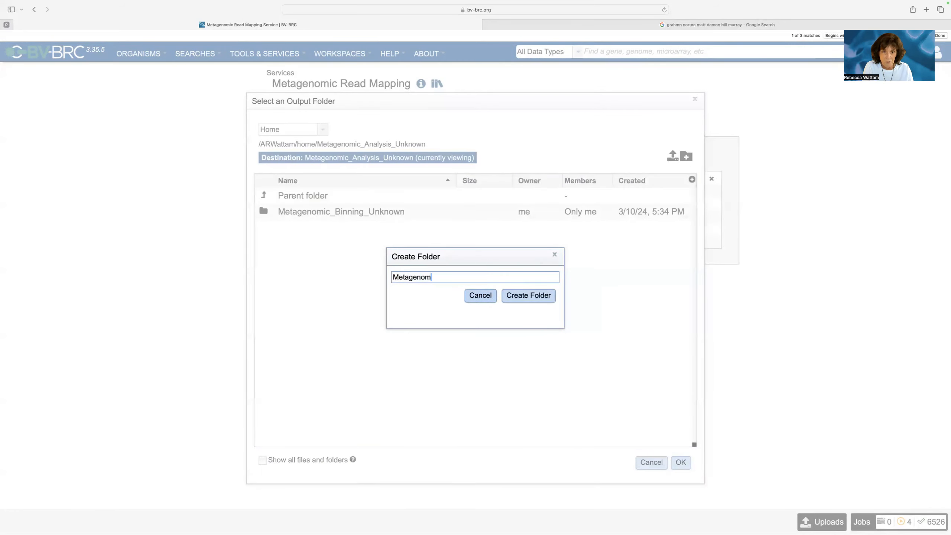
pyautogui.write('ic_Read_Mappi')
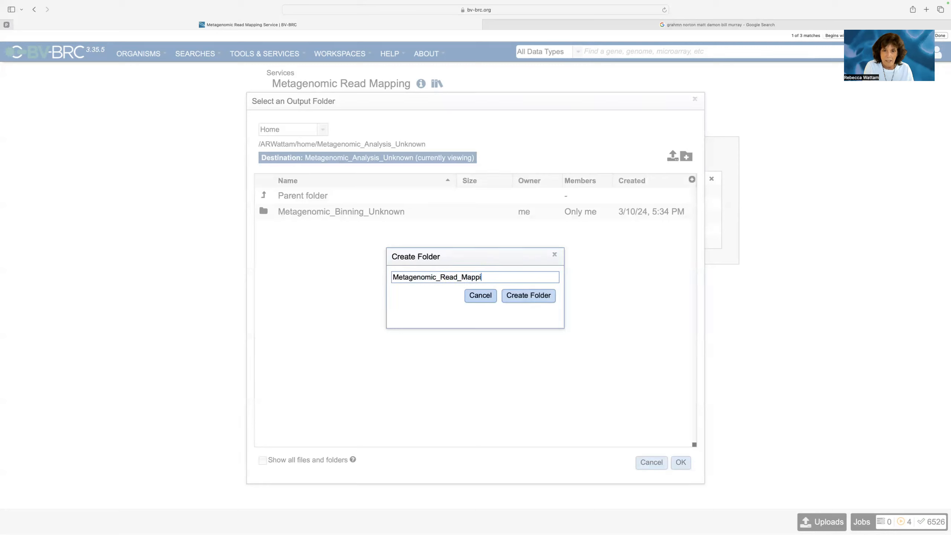
pyautogui.write('ng_Unknown')
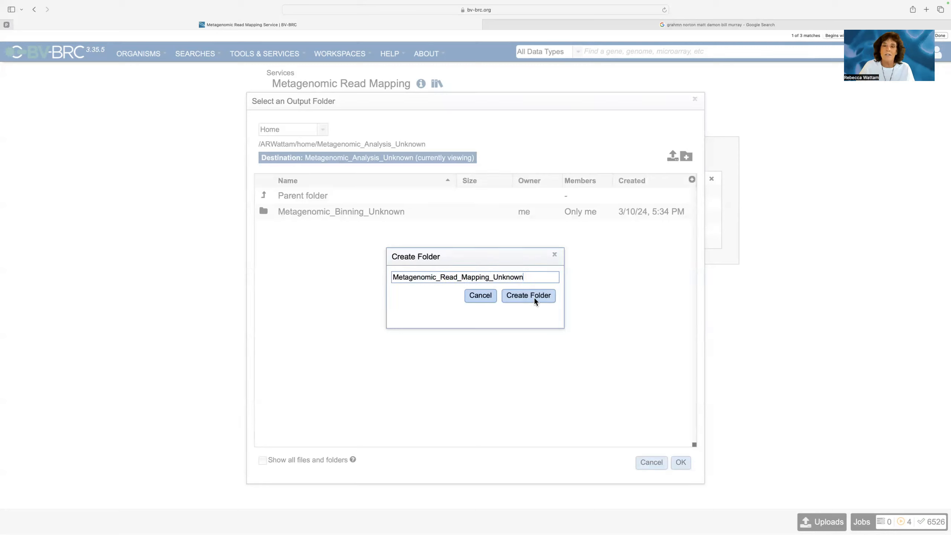
pyautogui.click(534, 297)
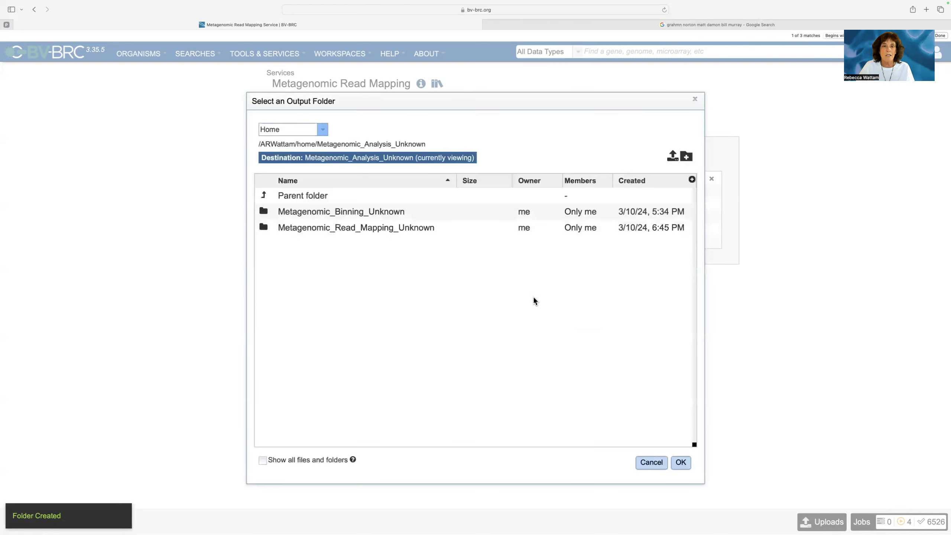
pyautogui.click(434, 229)
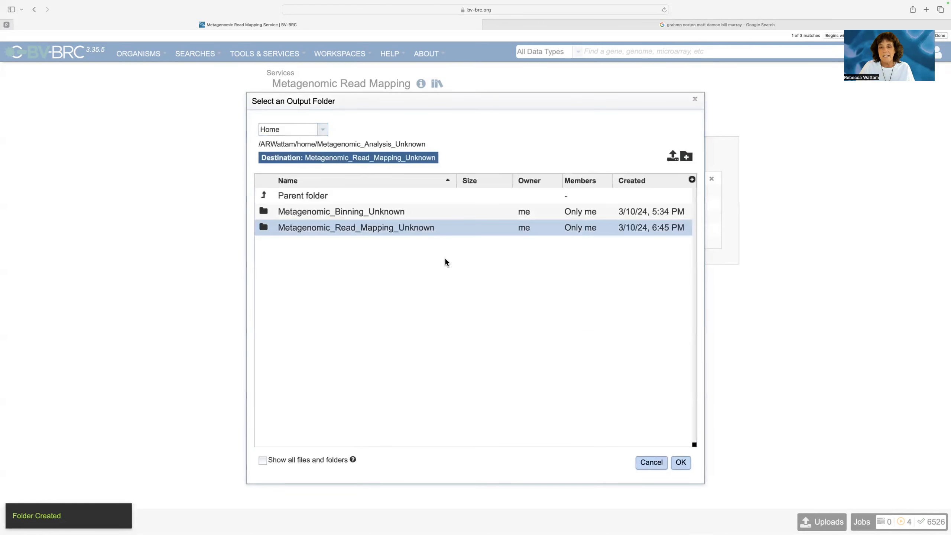
pyautogui.click(681, 462)
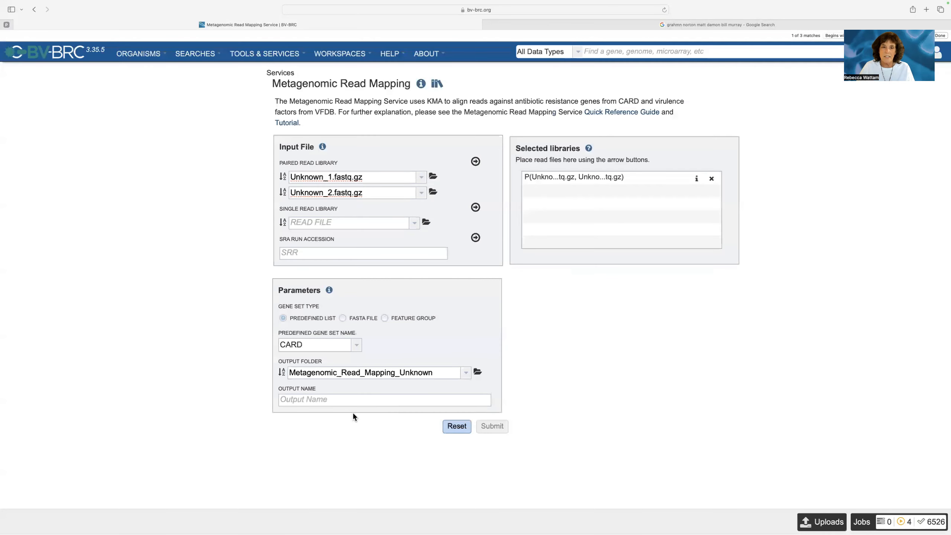
# Step: Name the output Unknown_1and2_CARD and submit the read mapping job
pyautogui.click(284, 398)
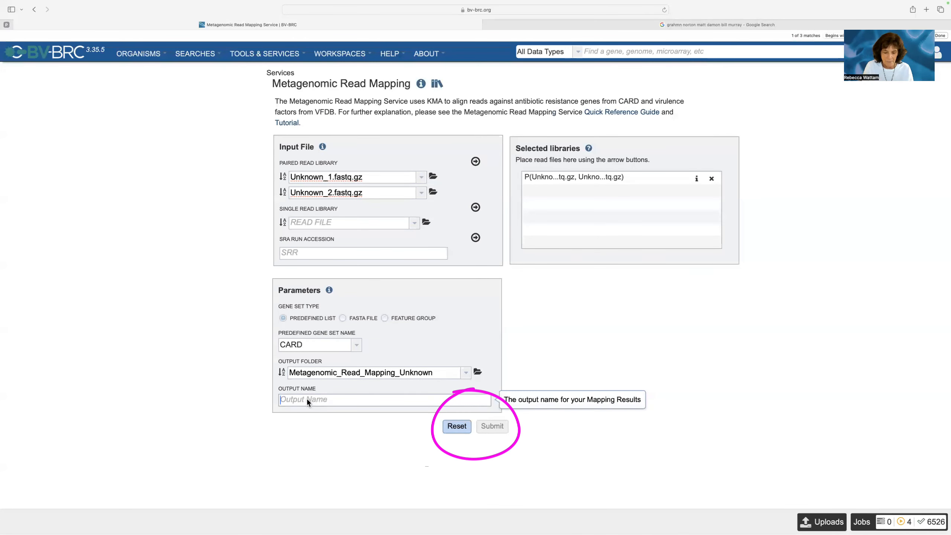
pyautogui.write('Unknow')
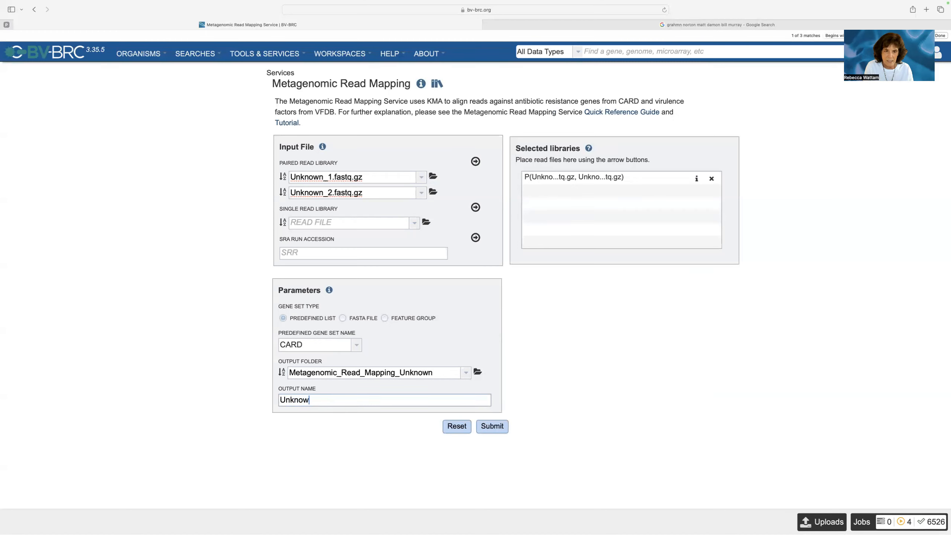
pyautogui.write('n_1a')
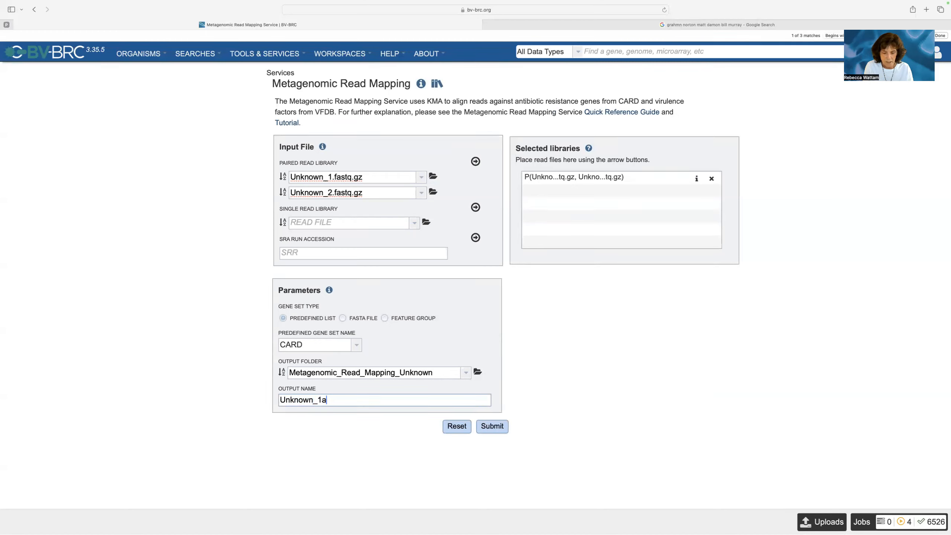
pyautogui.write('nd2_CARD')
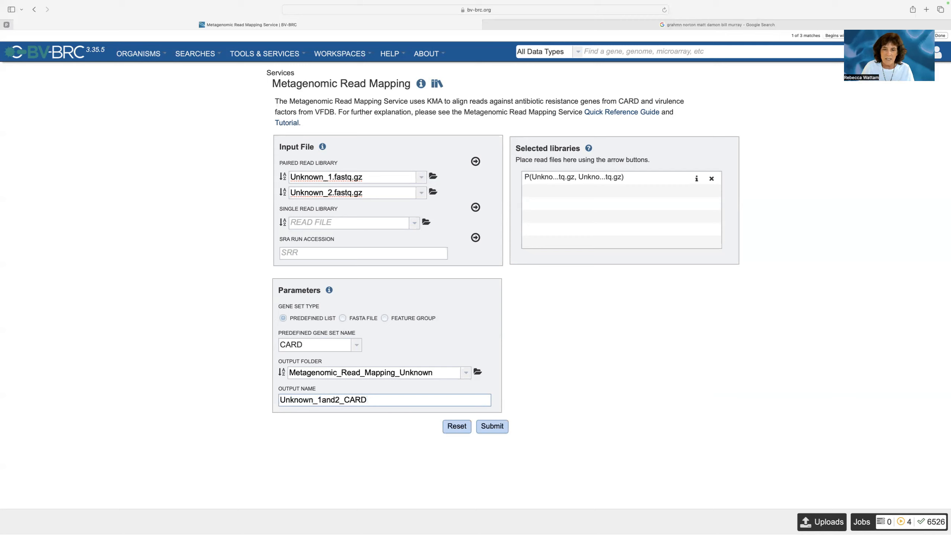
pyautogui.click(498, 427)
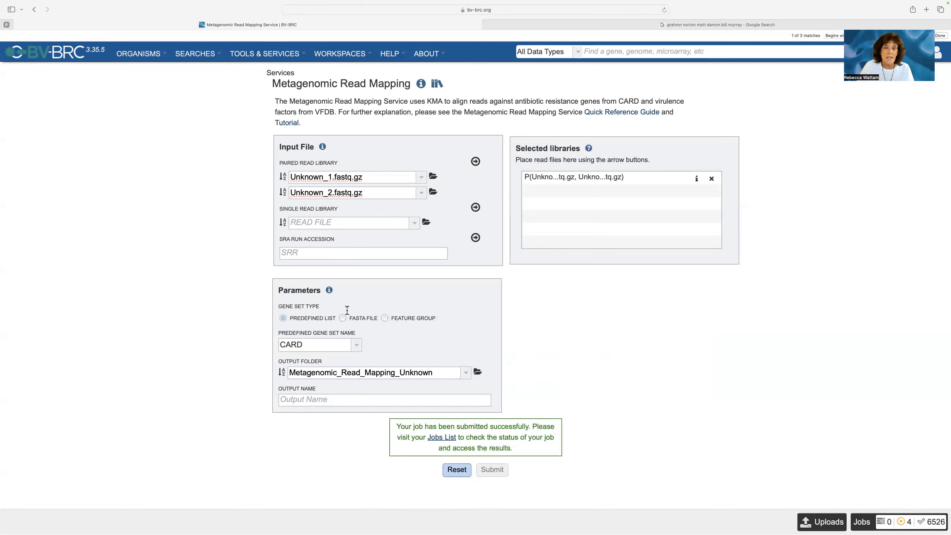
# Step: Switch the predefined gene set to VFDB and submit a second mapping job with the output name Unknown_1and2_VFDB
pyautogui.click(356, 345)
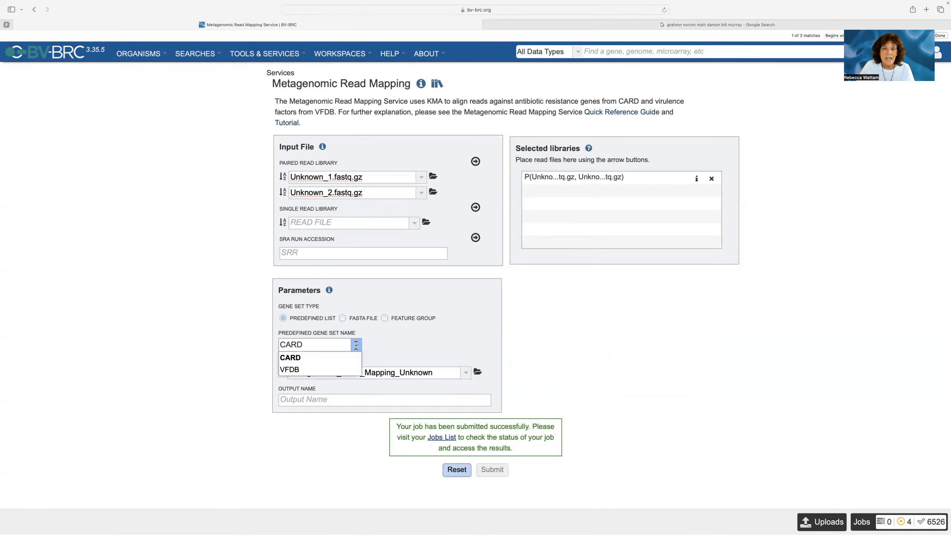
pyautogui.click(303, 371)
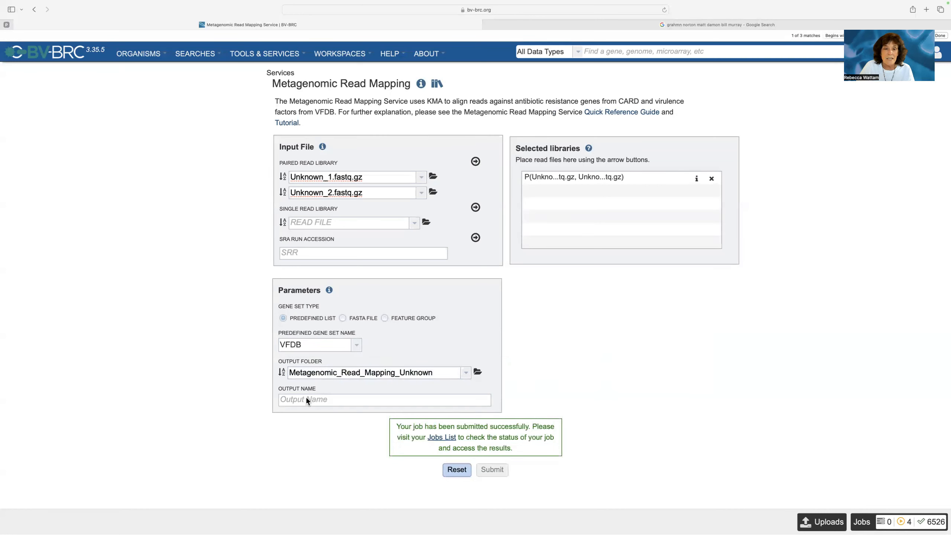
pyautogui.click(291, 399)
pyautogui.write('Un')
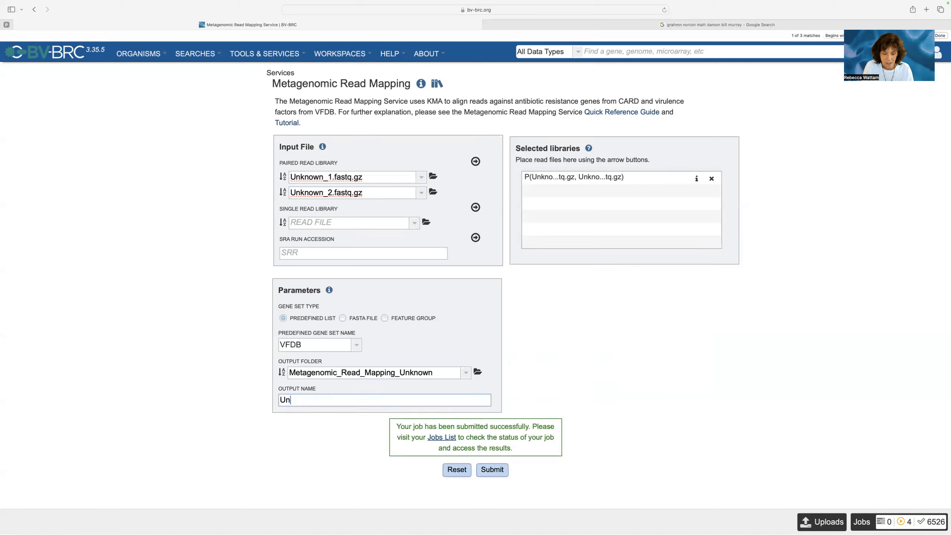
pyautogui.write('known_1and2')
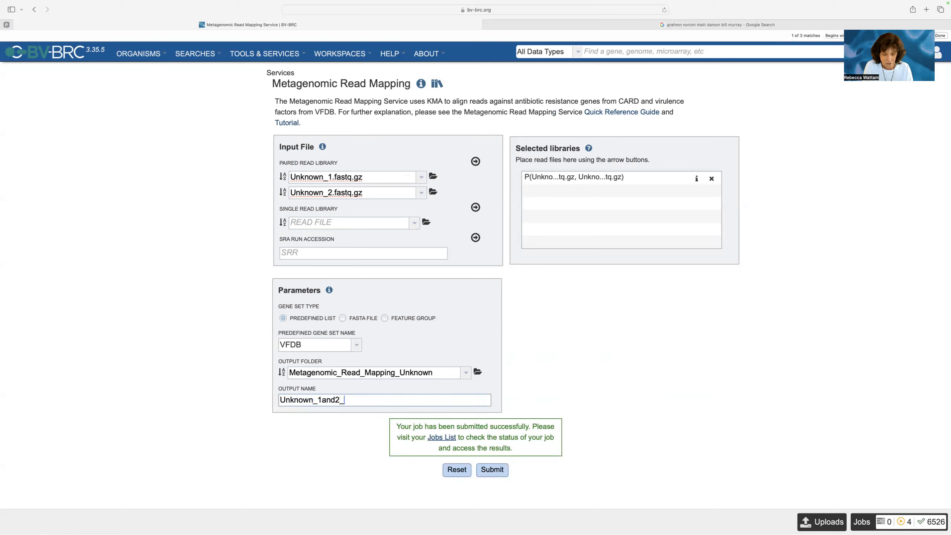
pyautogui.write('_VFDB')
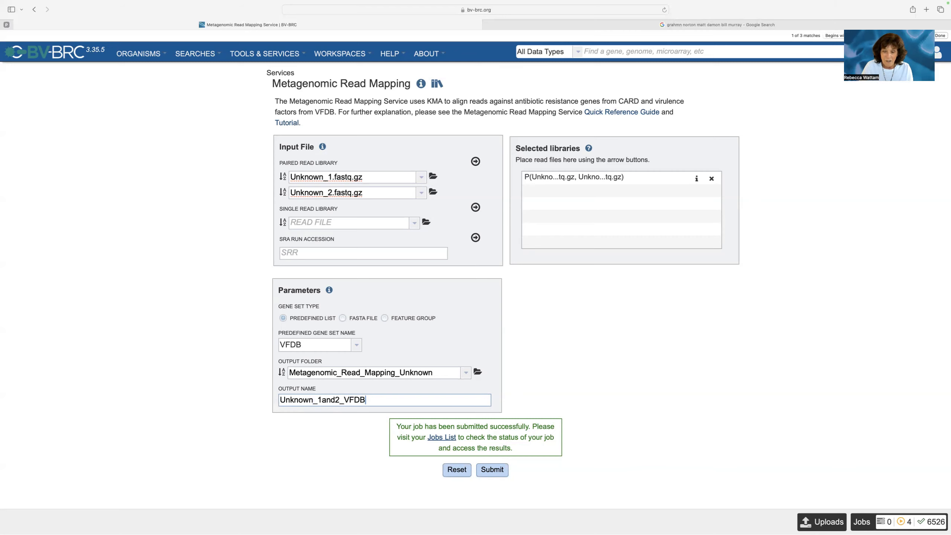
pyautogui.click(497, 471)
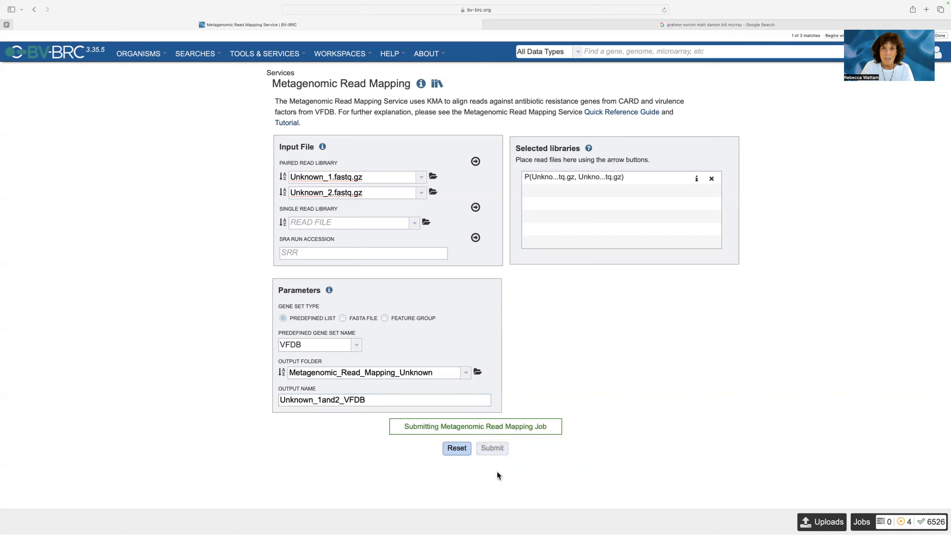